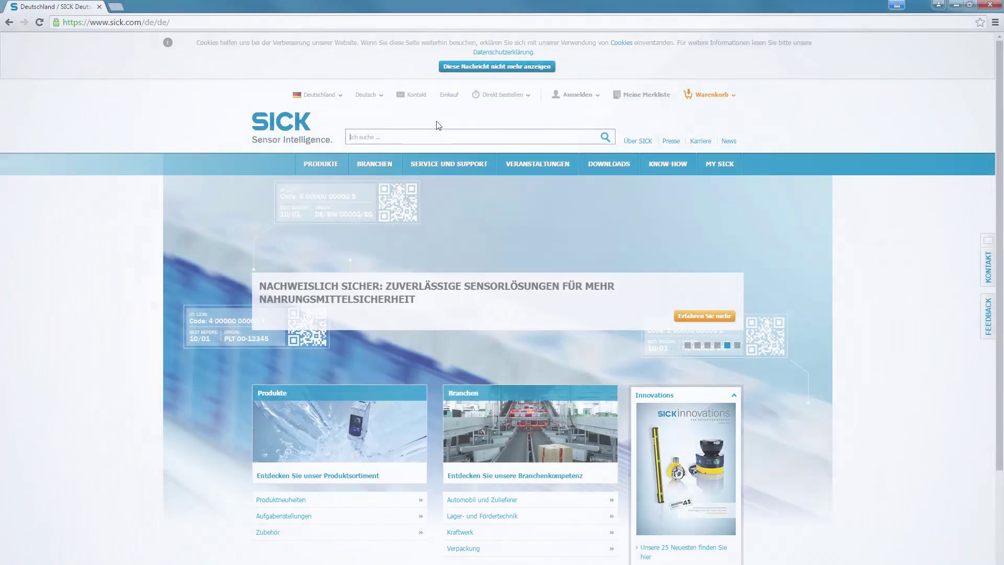
Search the SICK site for SOPAS, open the Engineering Tool V3 download and accept its licence
click(426, 137)
text(SOPAS)
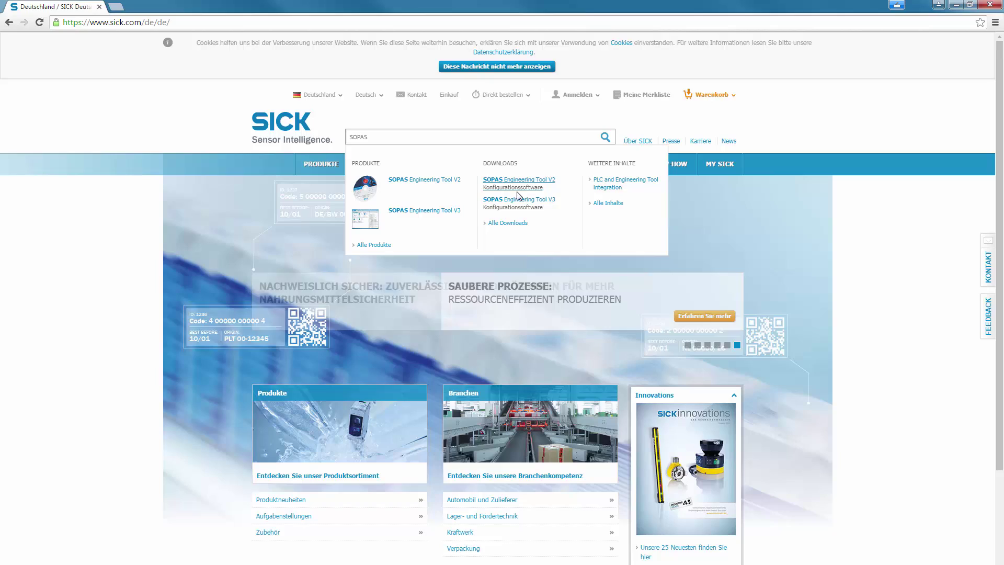
click(517, 199)
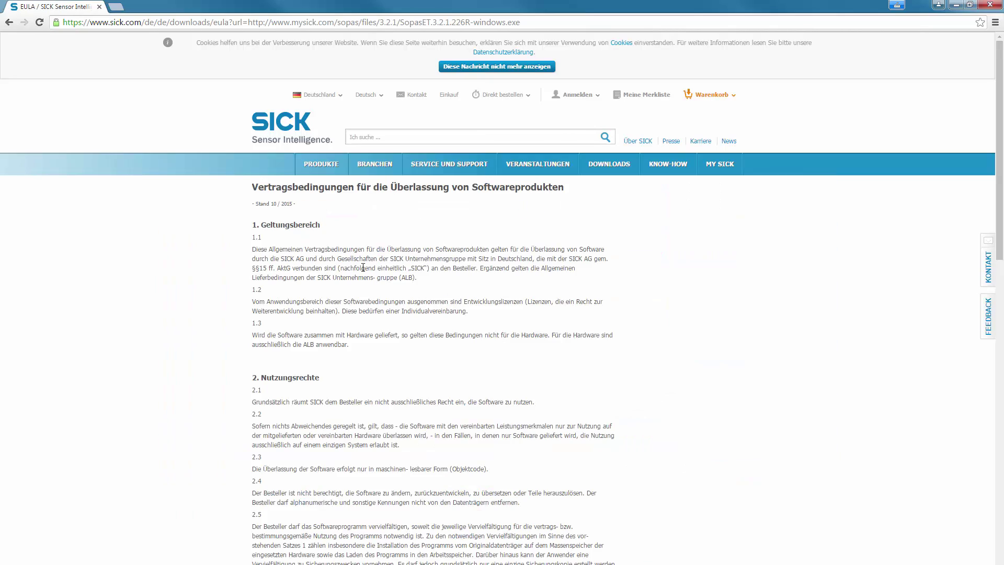
scroll(352, 281, down, 20)
click(314, 473)
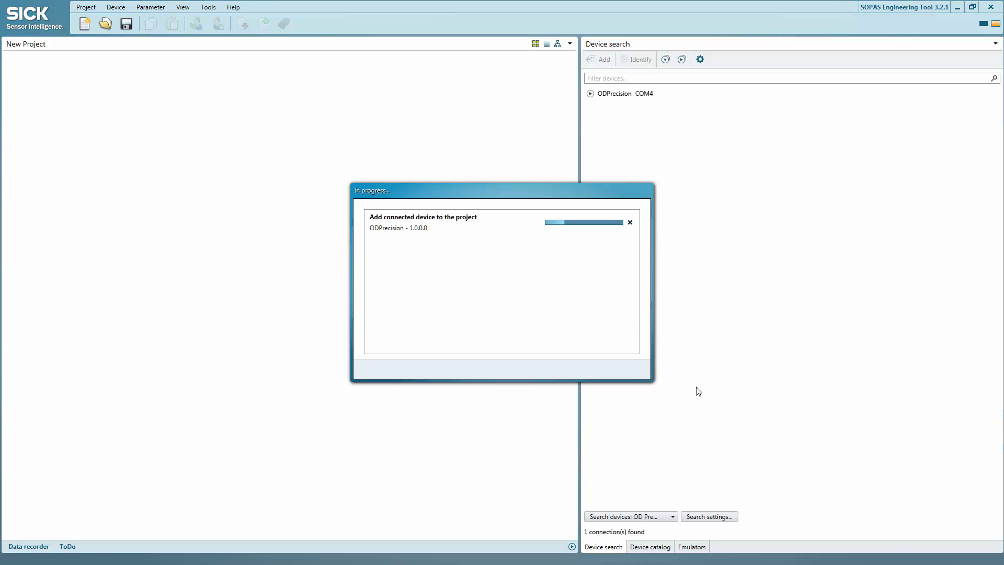
Set up a device-family search restricted to the OD Precision family
click(698, 518)
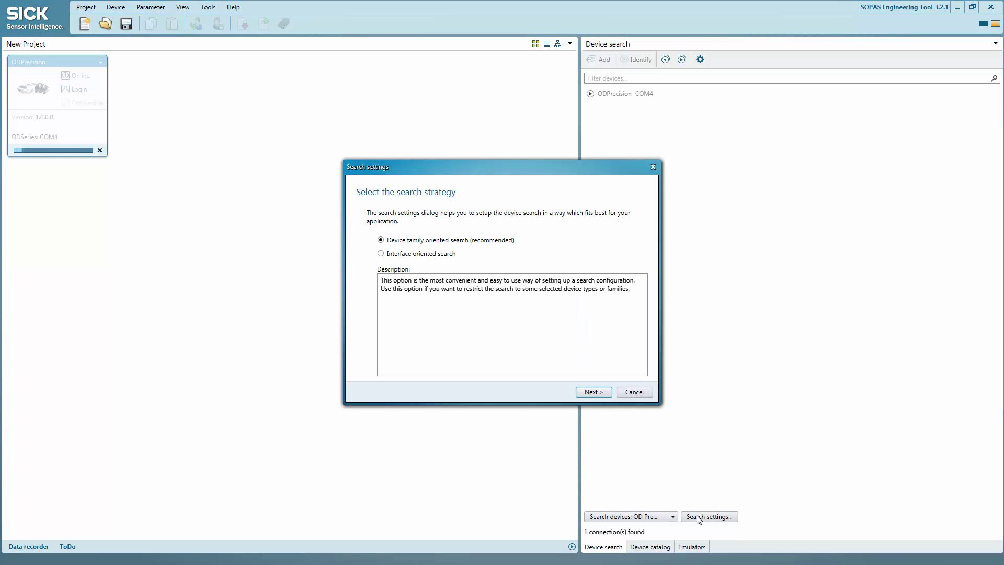
click(593, 393)
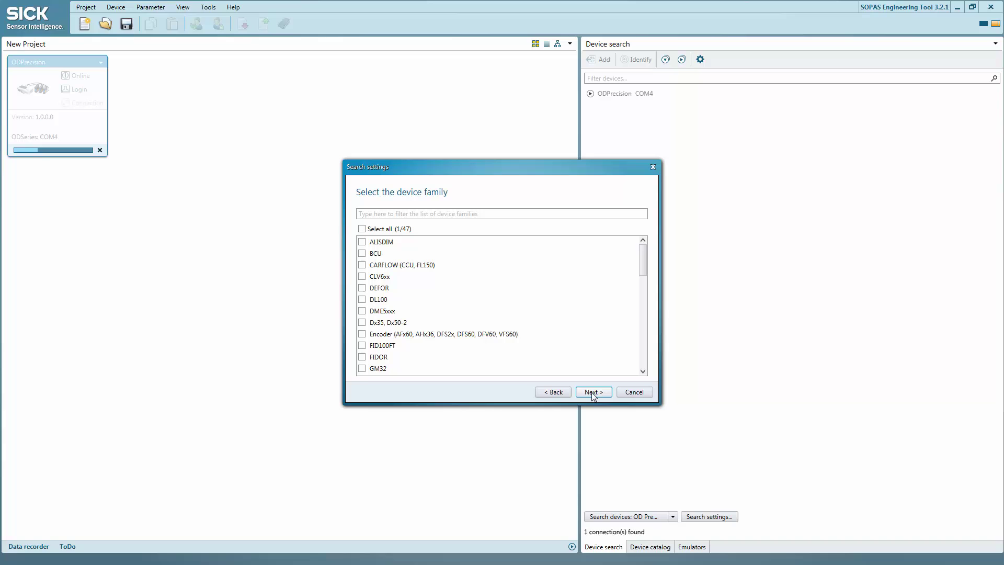
click(499, 217)
text(o)
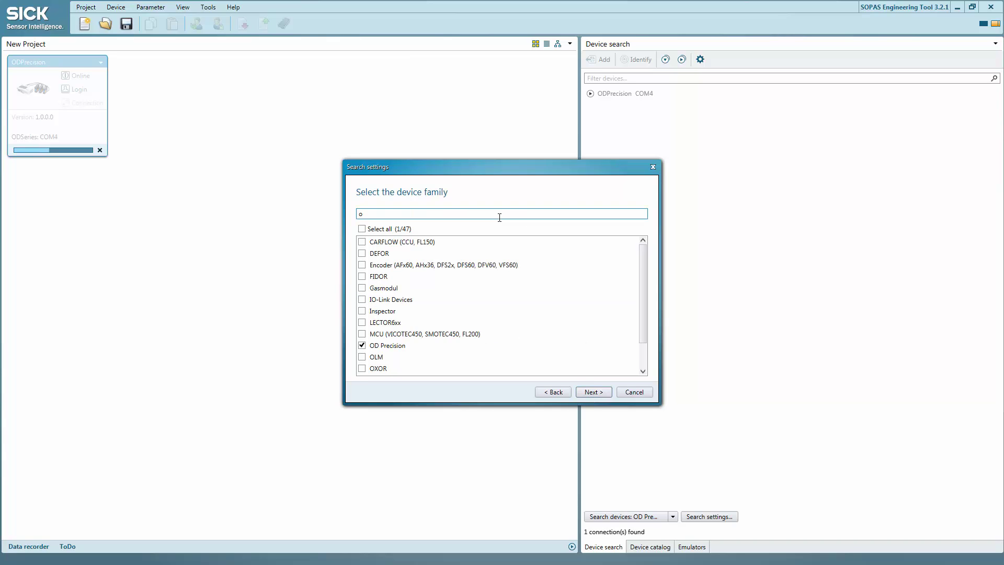
text(d)
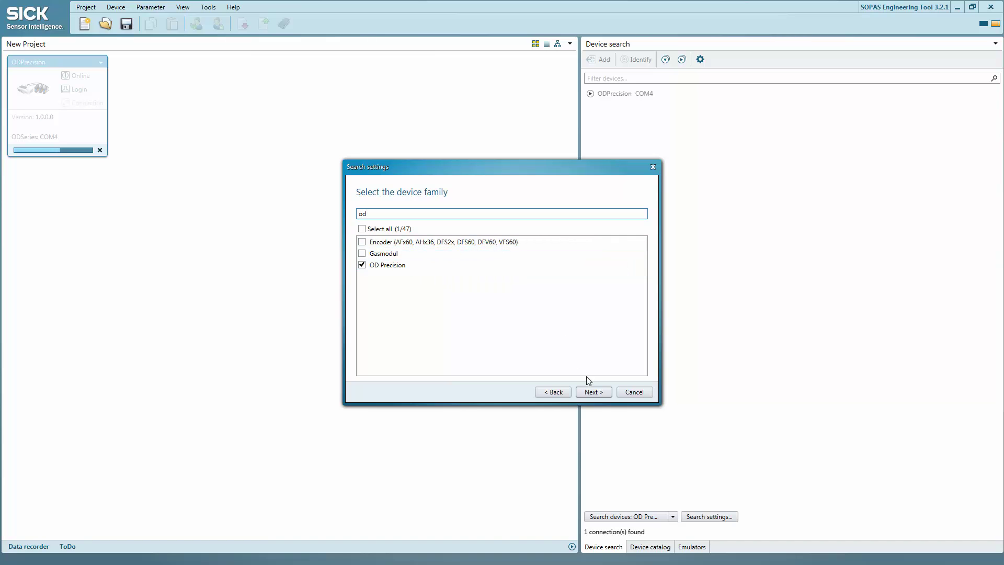
click(590, 391)
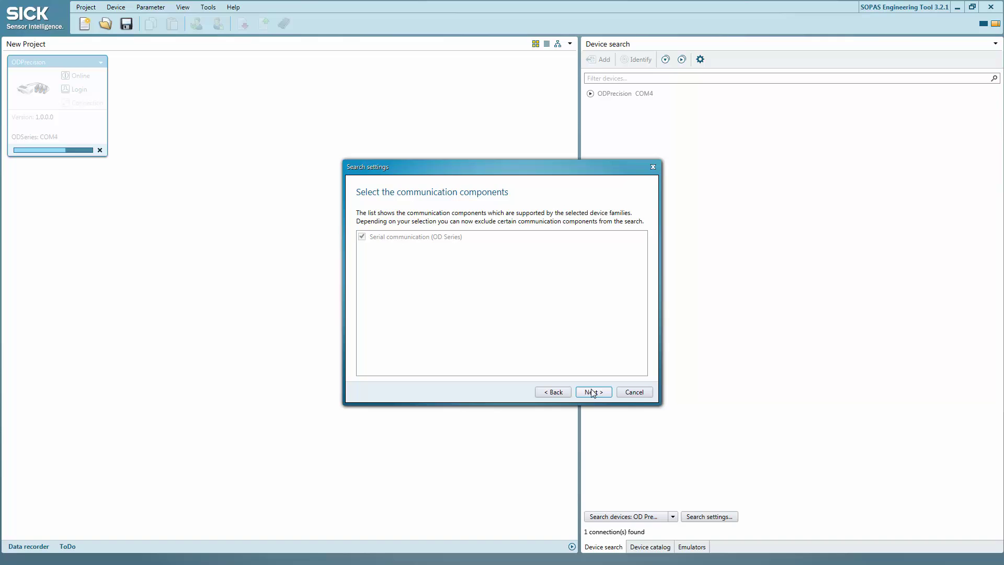
Search serially on COM1, COM3 and COM4, saving the configuration as 'OD Precision'
click(601, 392)
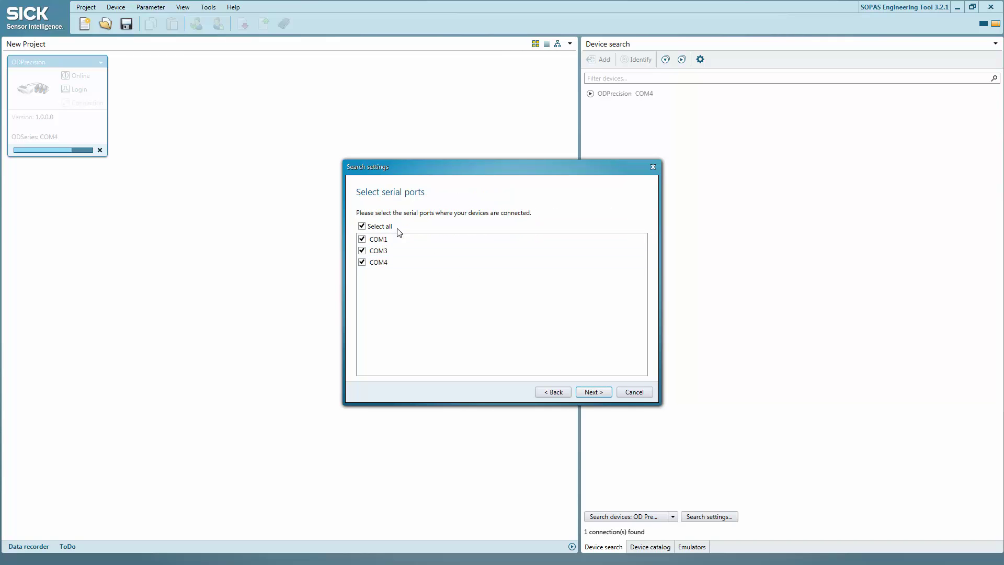
click(590, 393)
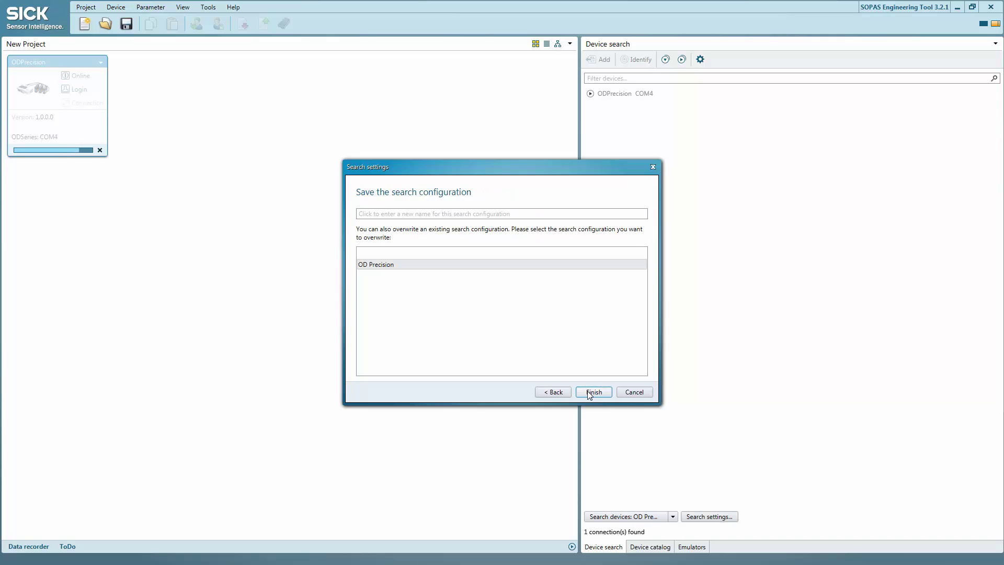
click(424, 212)
text(OD Precision)
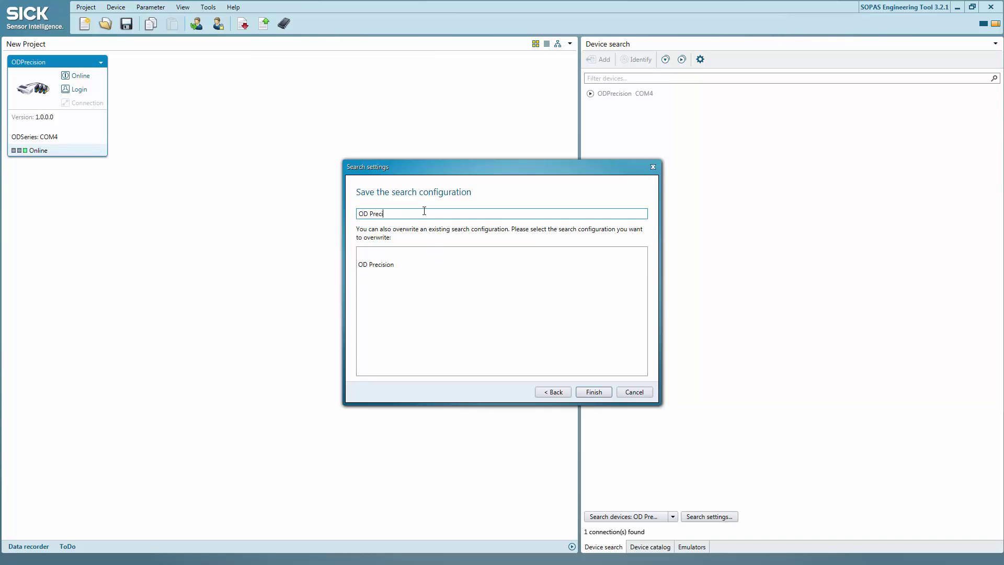
click(586, 393)
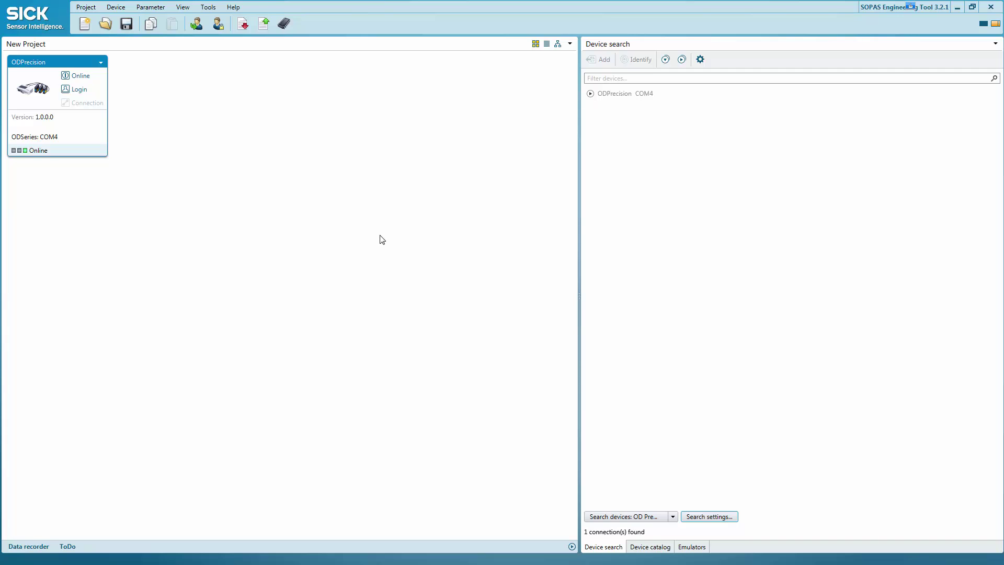
Open the ODPrecision device window and log in at the Service user level with its password
double_click(91, 134)
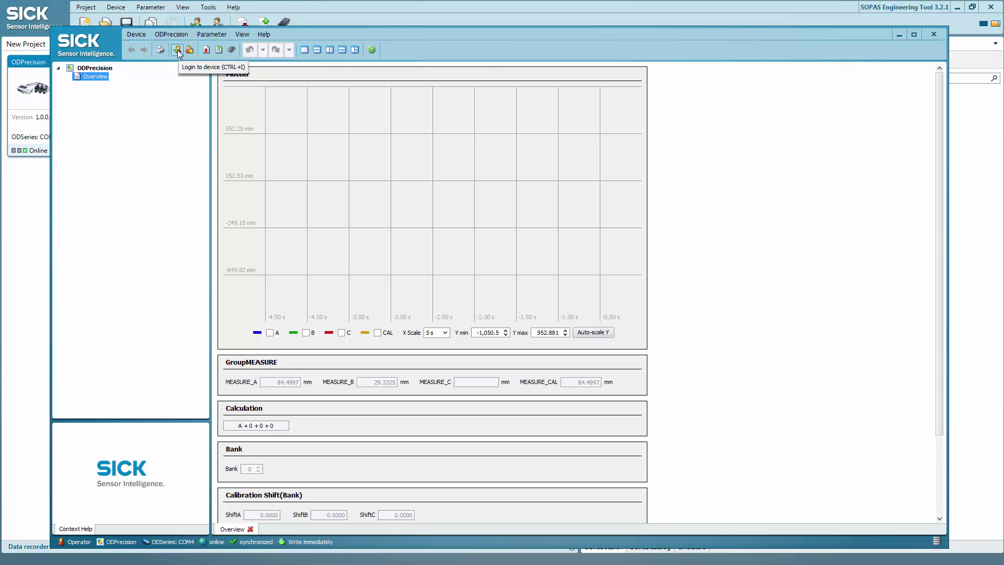
click(177, 50)
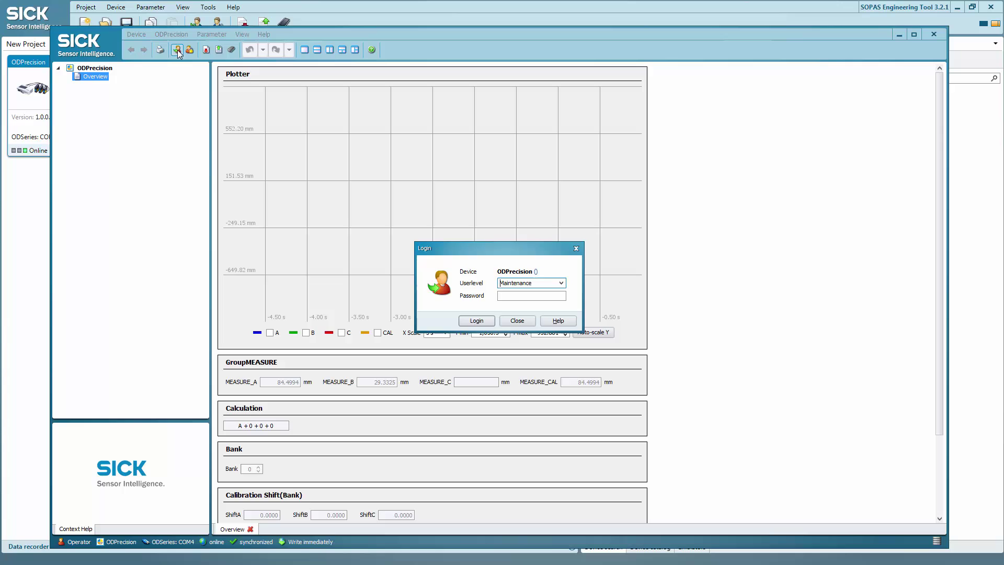
click(561, 283)
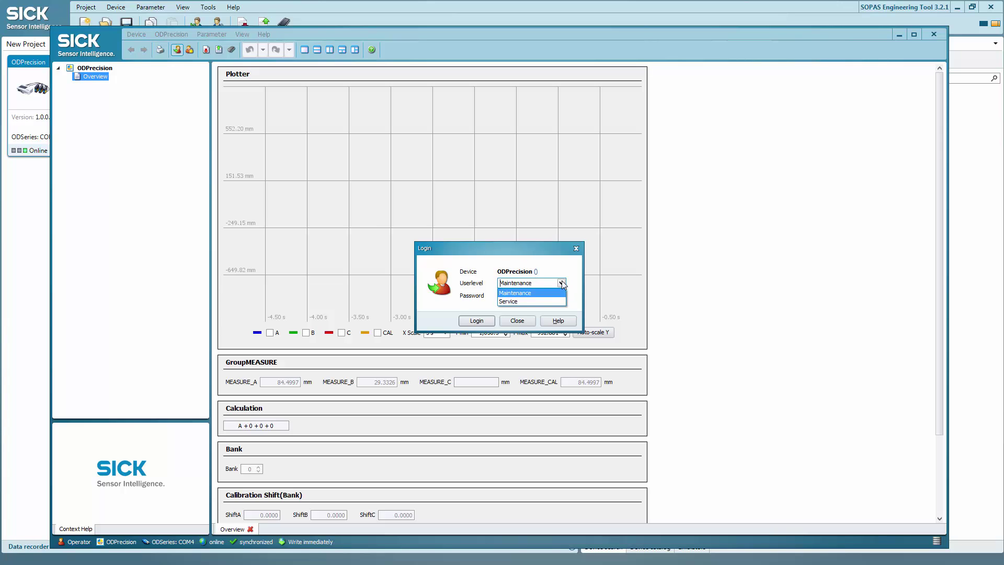
click(521, 301)
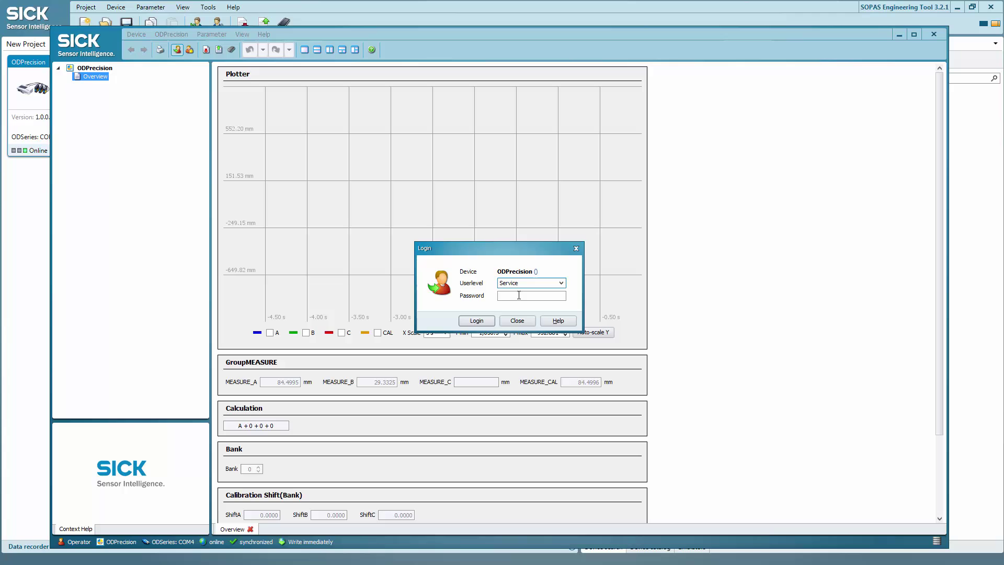
click(519, 295)
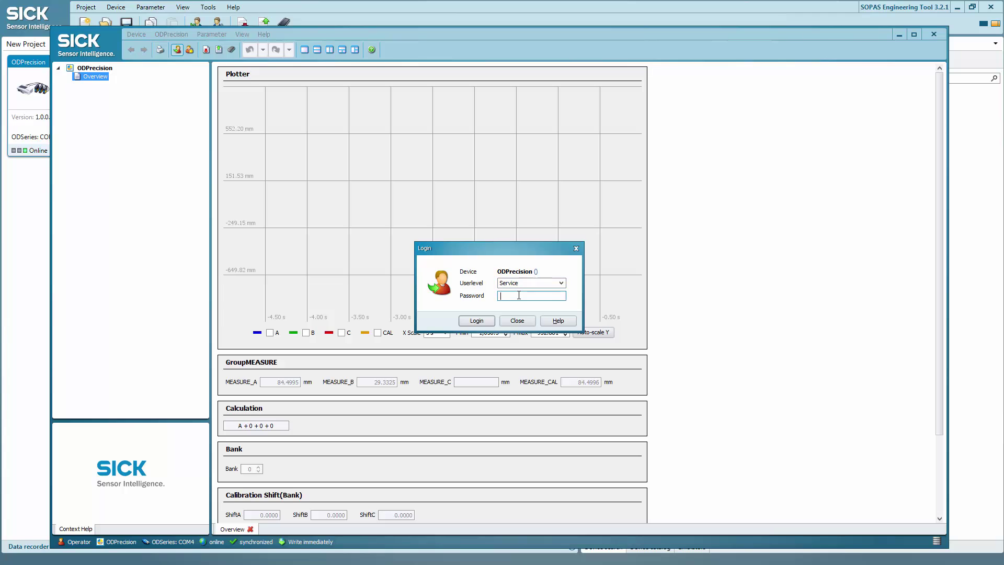
click(476, 321)
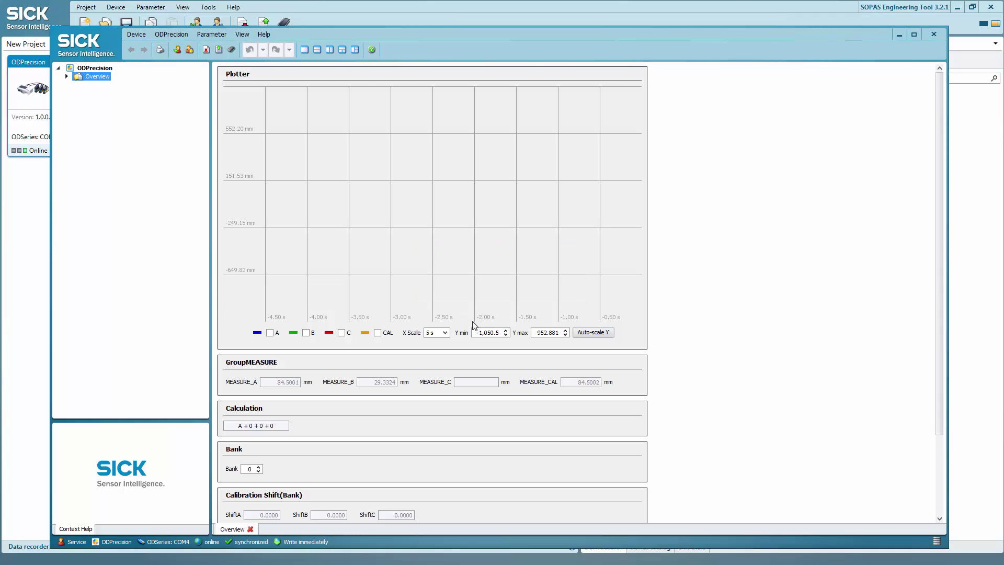
On the Wizards page under Overview, reset all ODPrecision parameters and confirm with Yes
click(67, 76)
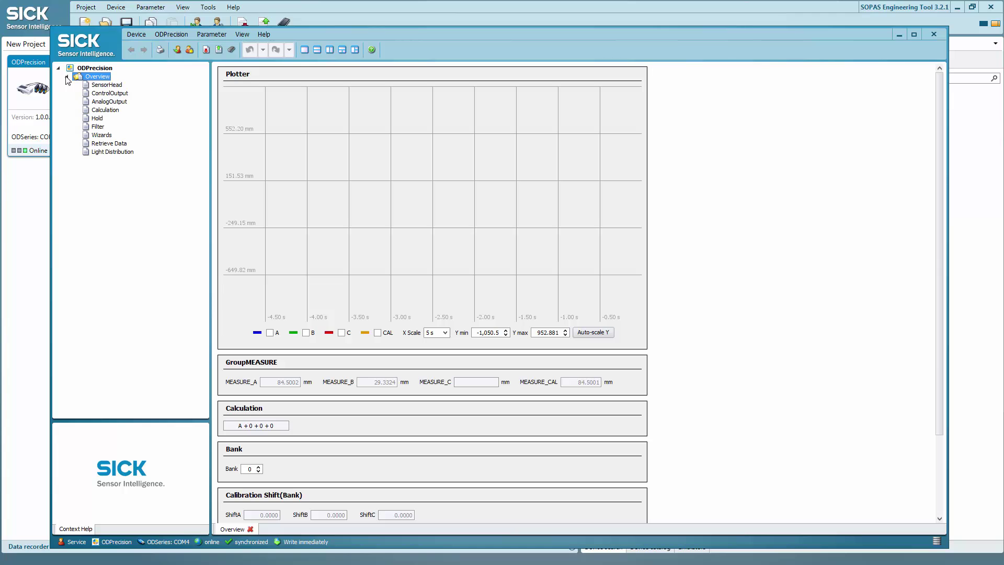
click(100, 136)
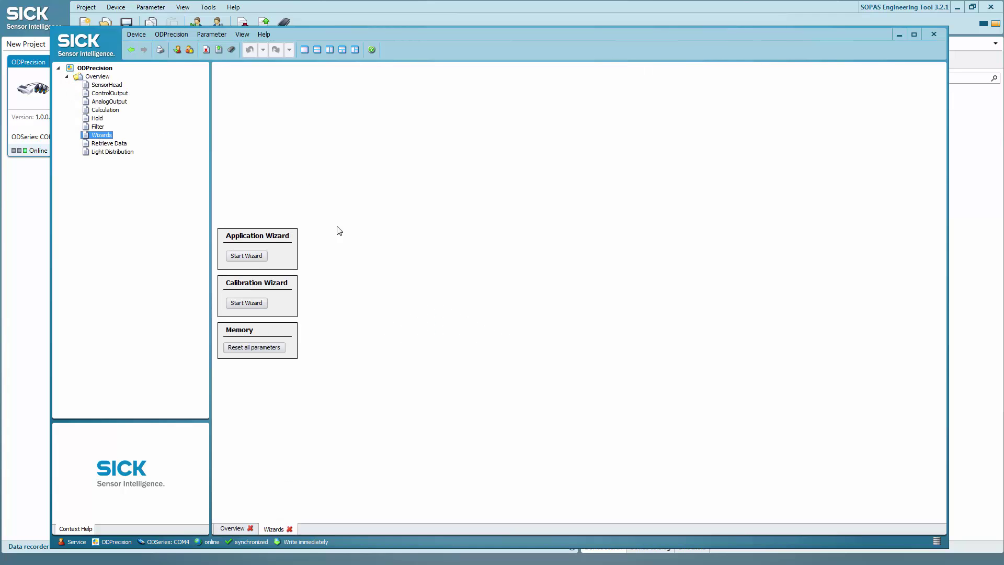
click(252, 348)
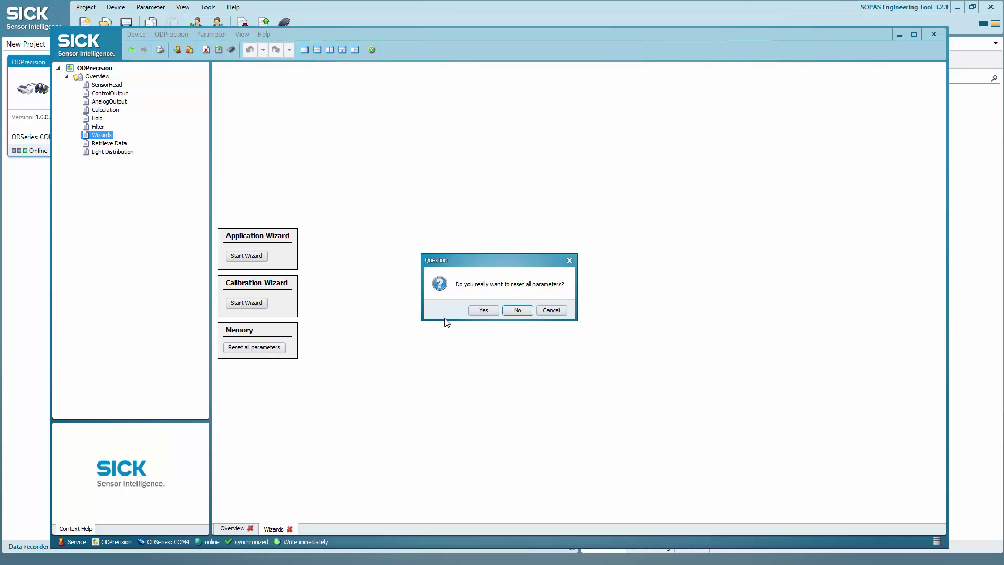
click(479, 314)
Start the application wizard with both Head A and Head B selected
click(246, 256)
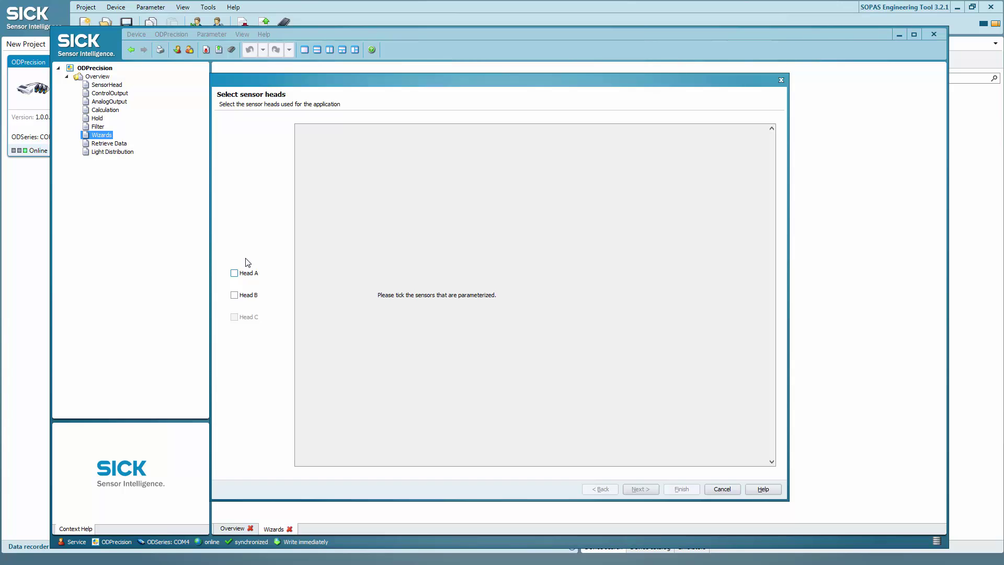
click(234, 274)
click(233, 296)
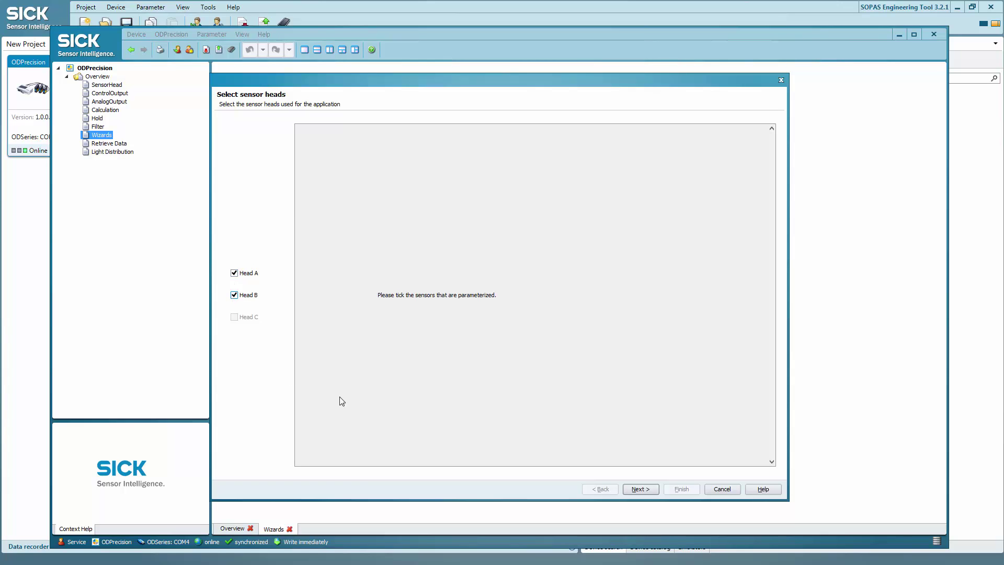
click(642, 488)
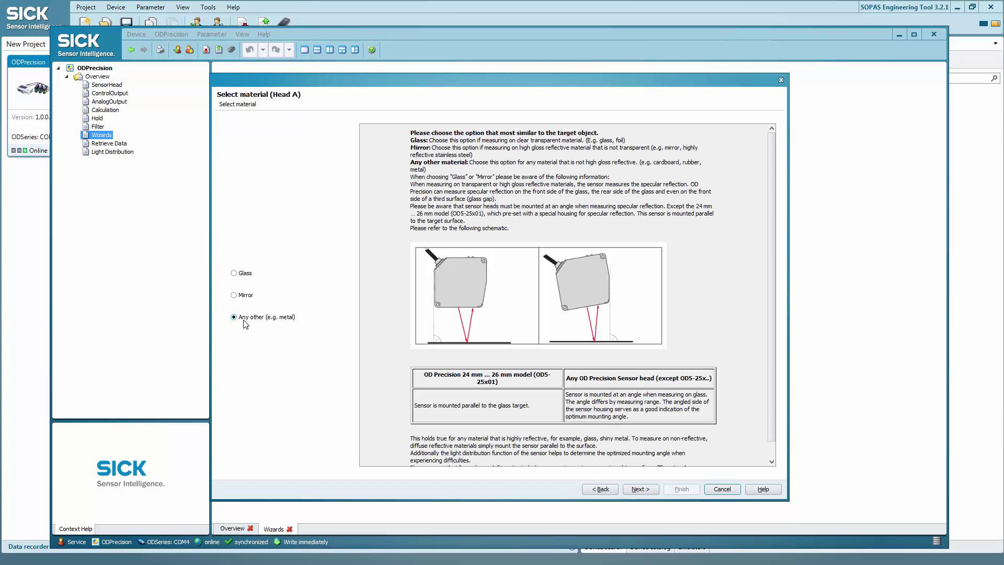
Keep Head A's defaults: distance to first surface, 256 times averaging, Clamp alarm, standard values
click(645, 490)
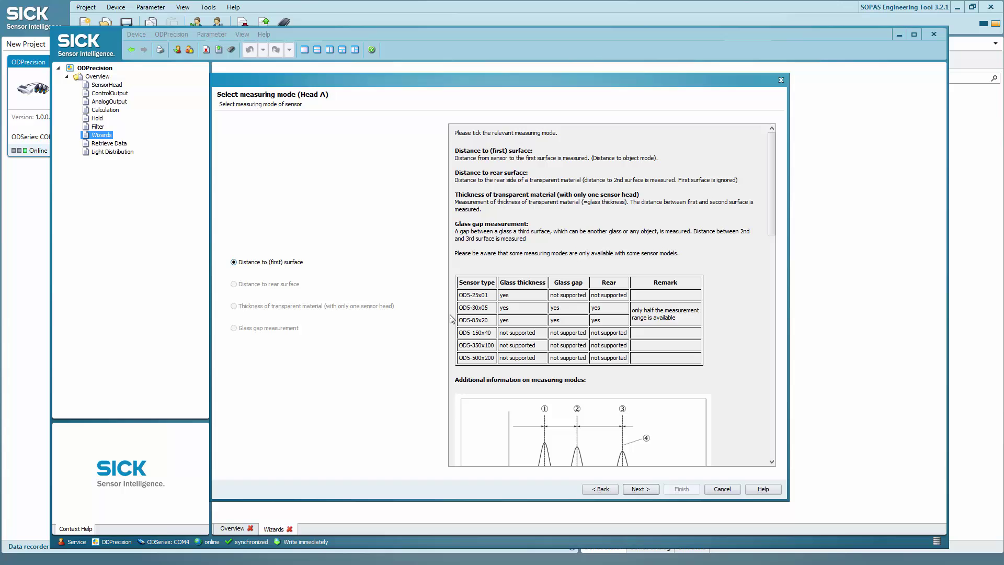
click(641, 490)
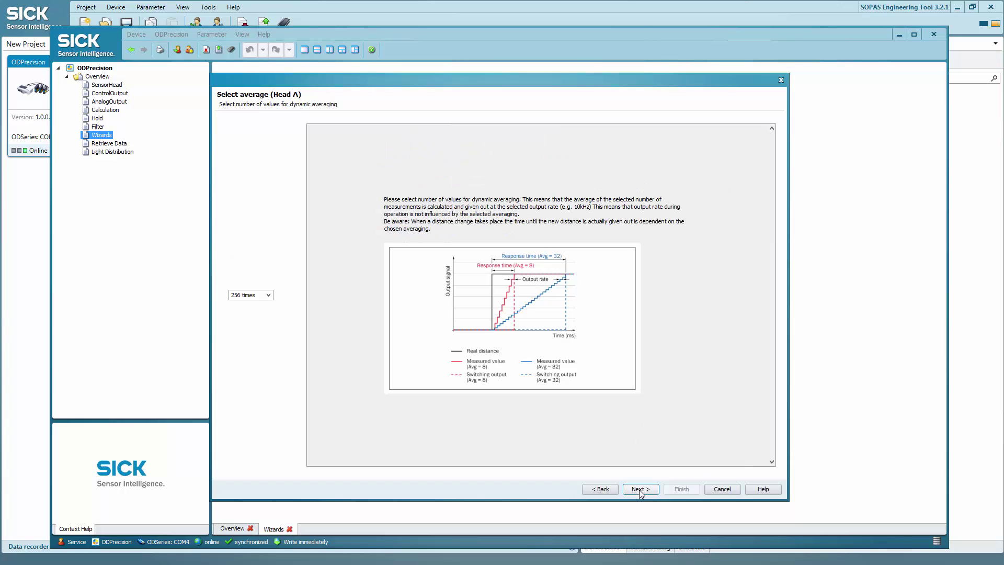
click(267, 295)
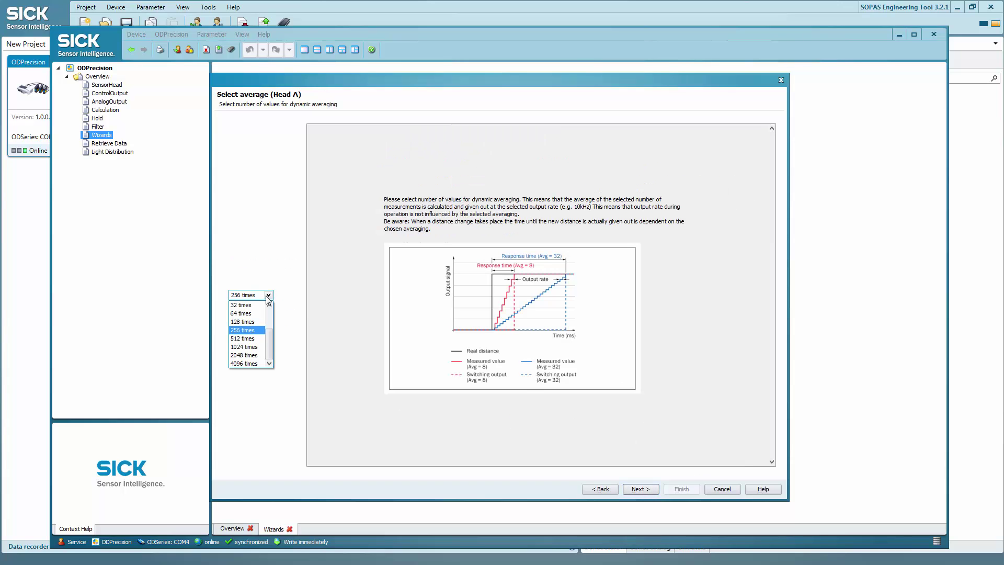
click(638, 488)
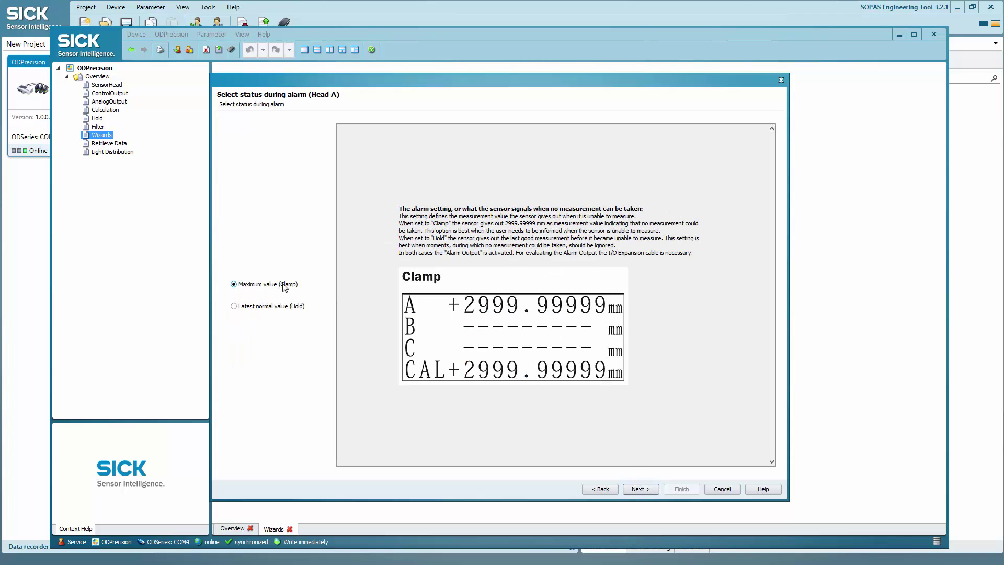
click(639, 489)
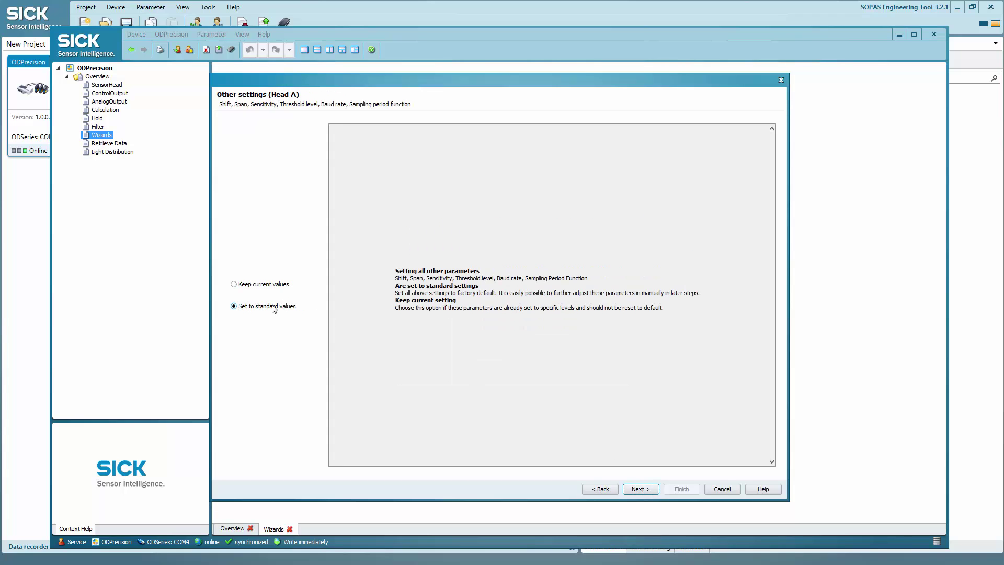
click(642, 490)
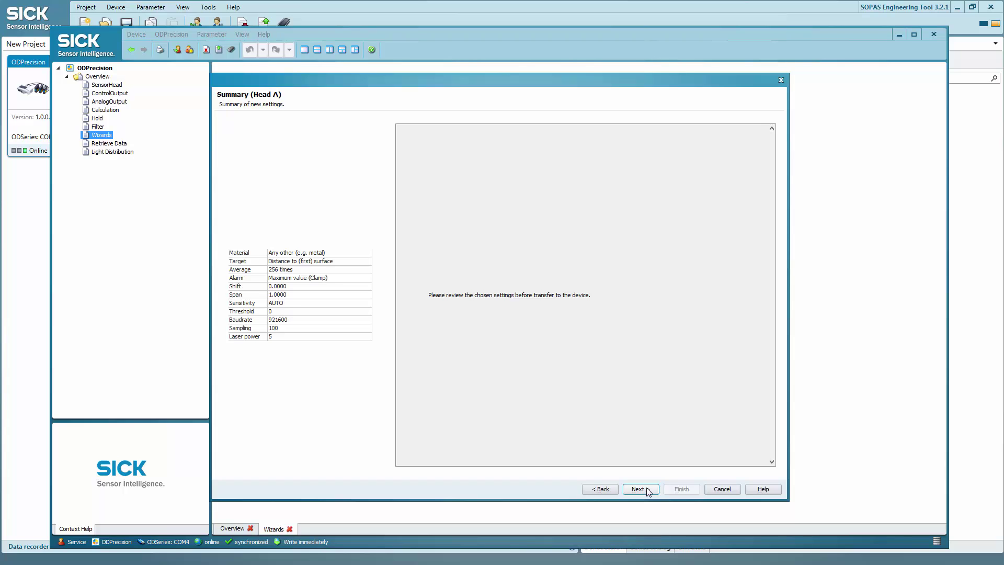
Accept Head A's summary and Head B's default material, mode, averaging, alarm and values
click(639, 489)
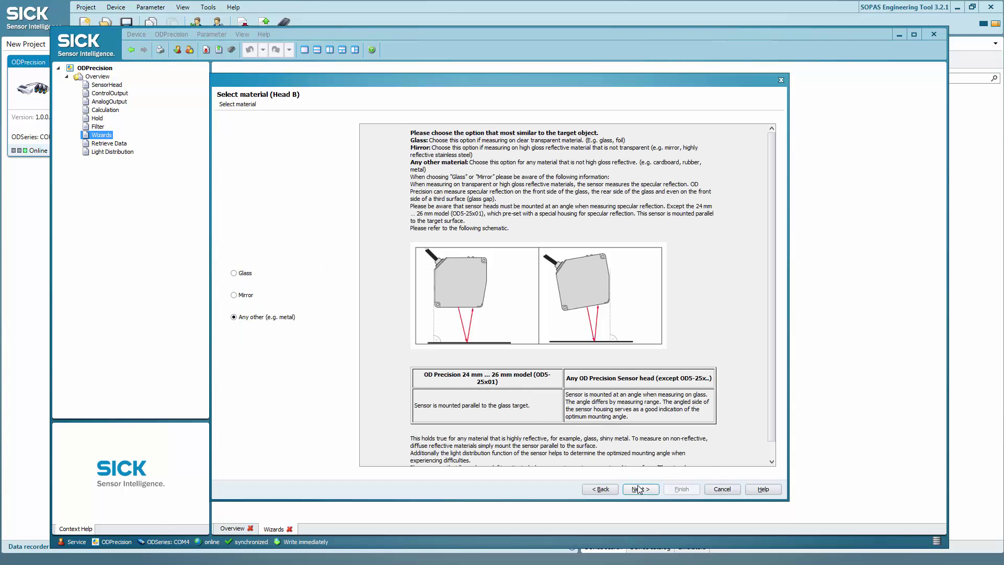
click(639, 489)
click(634, 489)
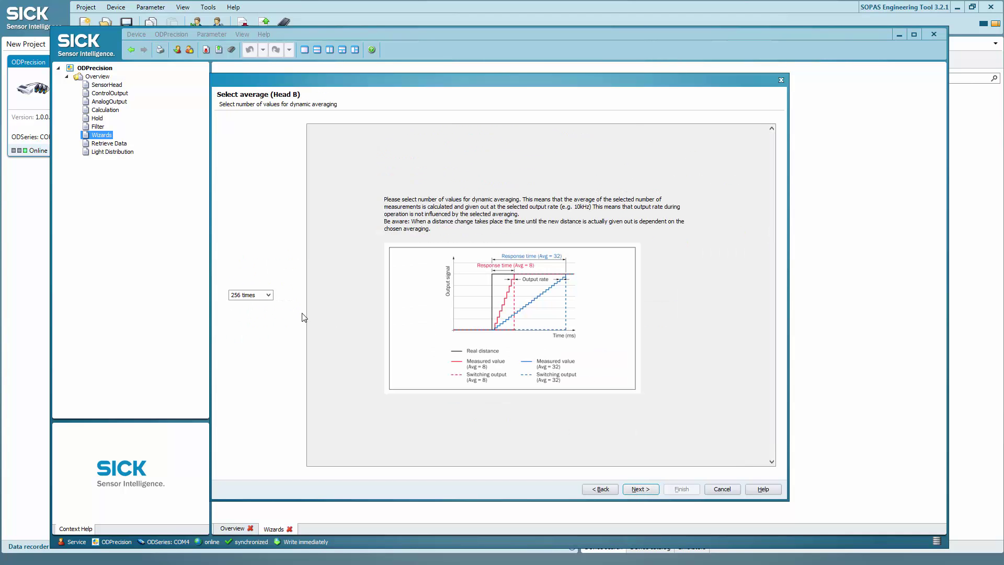
click(638, 488)
click(640, 489)
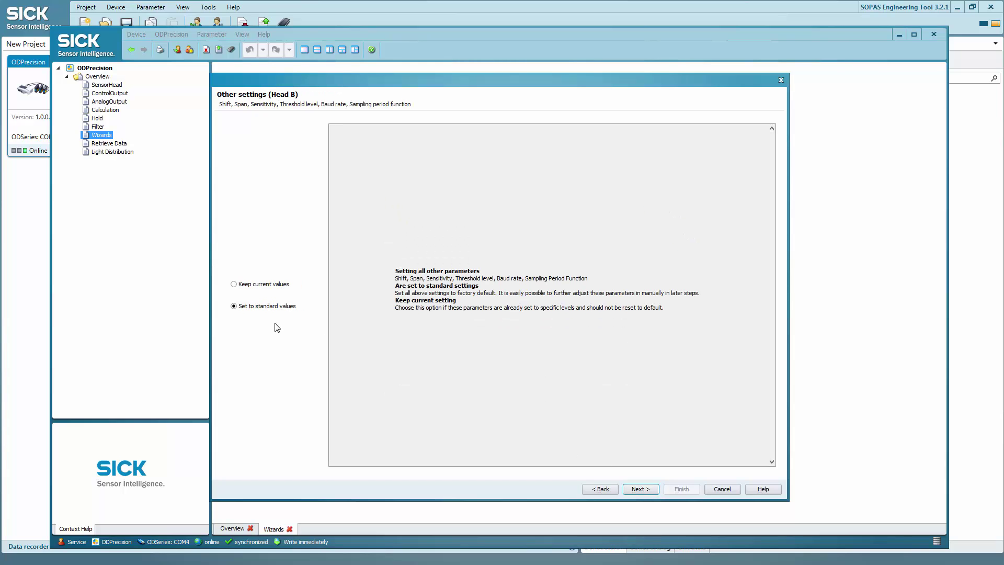
click(637, 487)
click(637, 488)
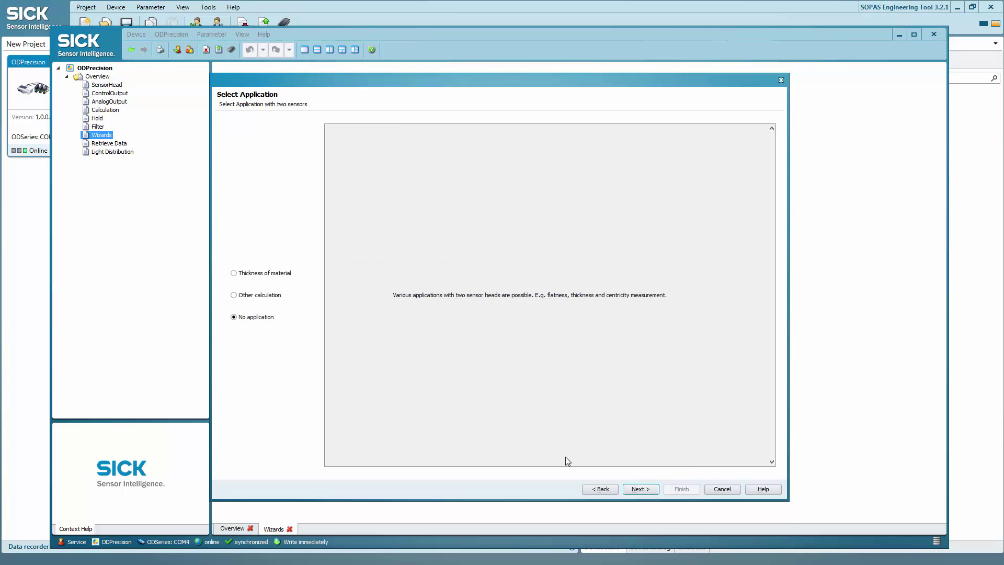
Choose Thickness of material as the application and confirm the sensors are aligned
click(234, 274)
click(630, 489)
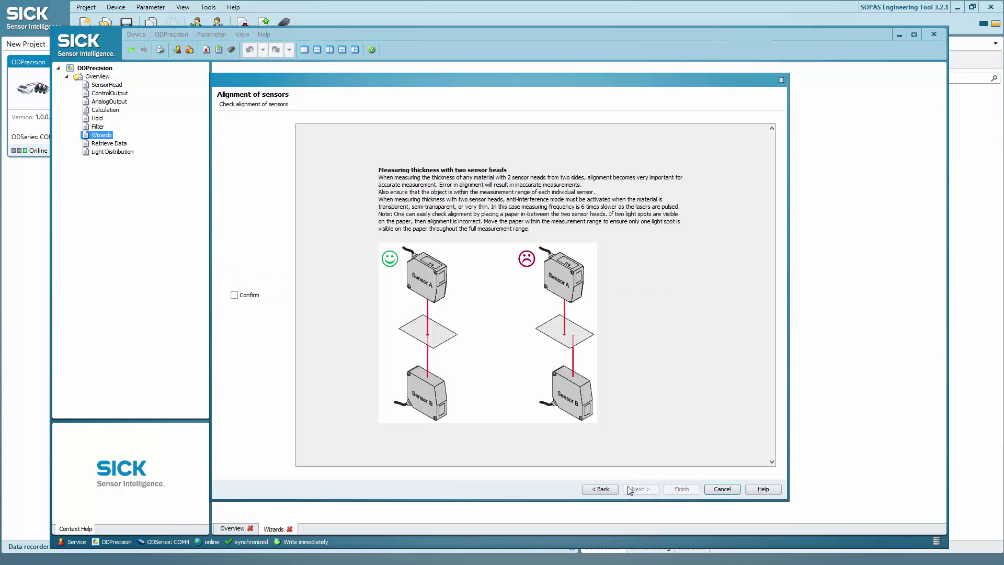
click(234, 295)
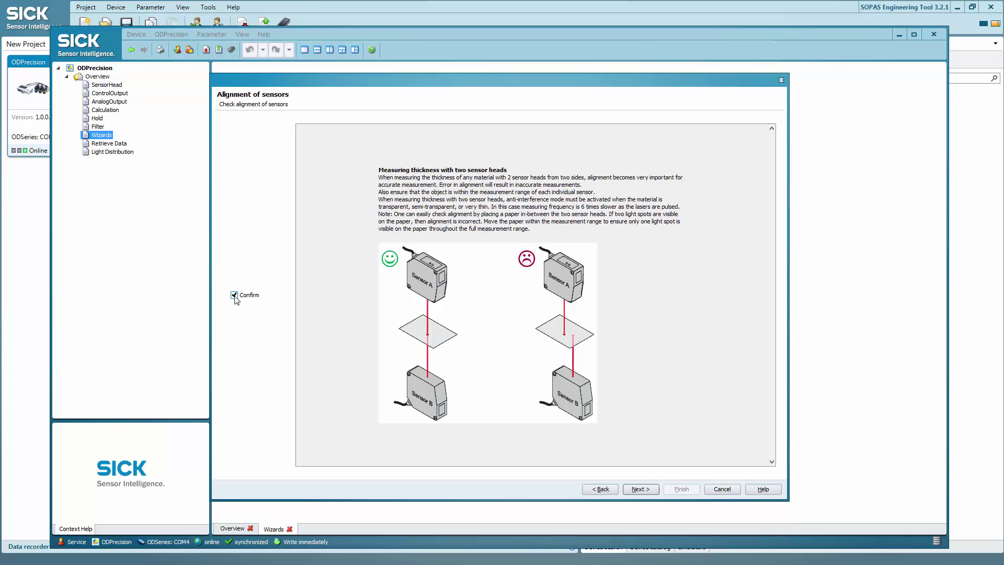
click(639, 490)
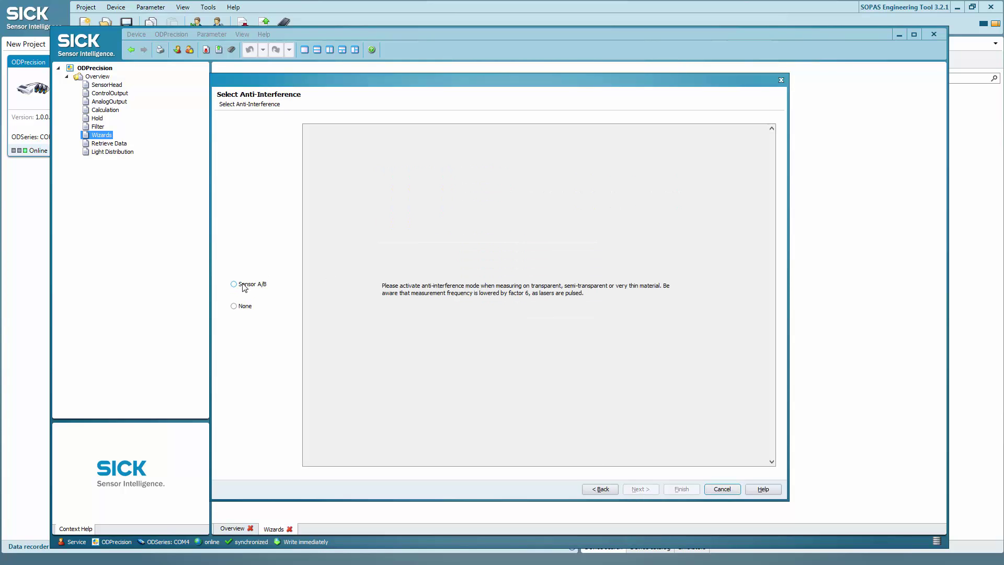
Enable Sensor A/B anti-interference, zero-adjust against a 1.995 mm reference and transfer settings
click(244, 287)
click(638, 490)
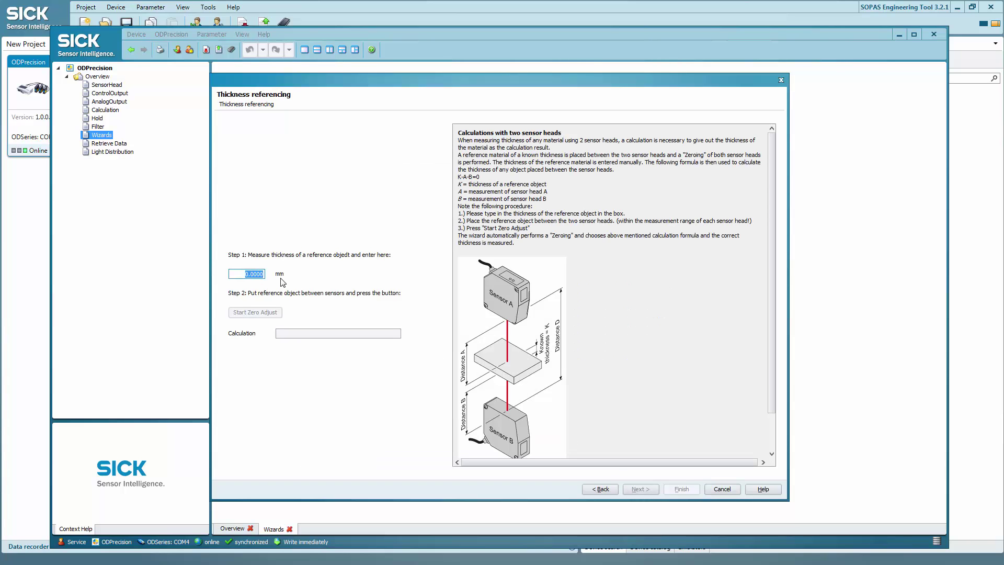
text(1.995)
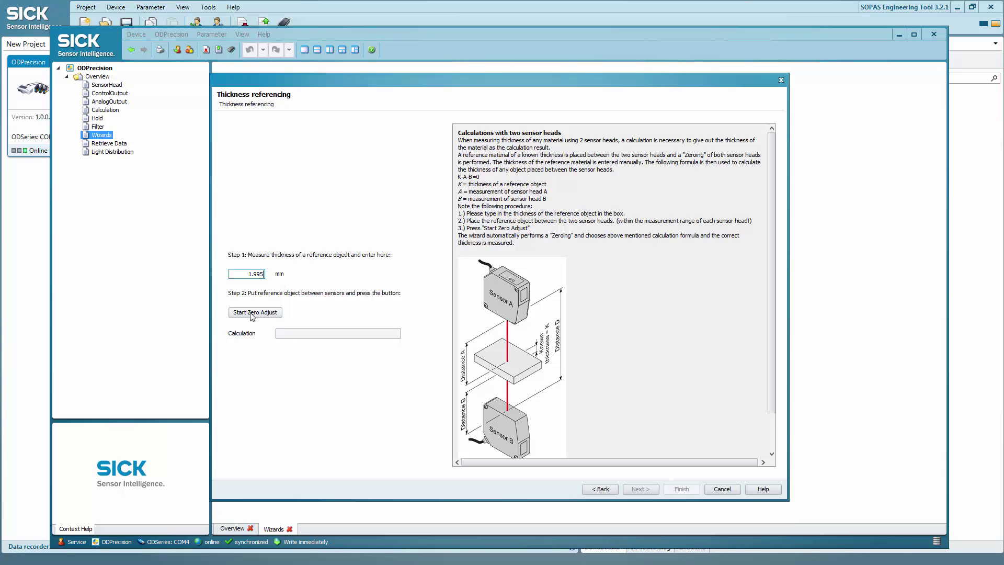
click(267, 313)
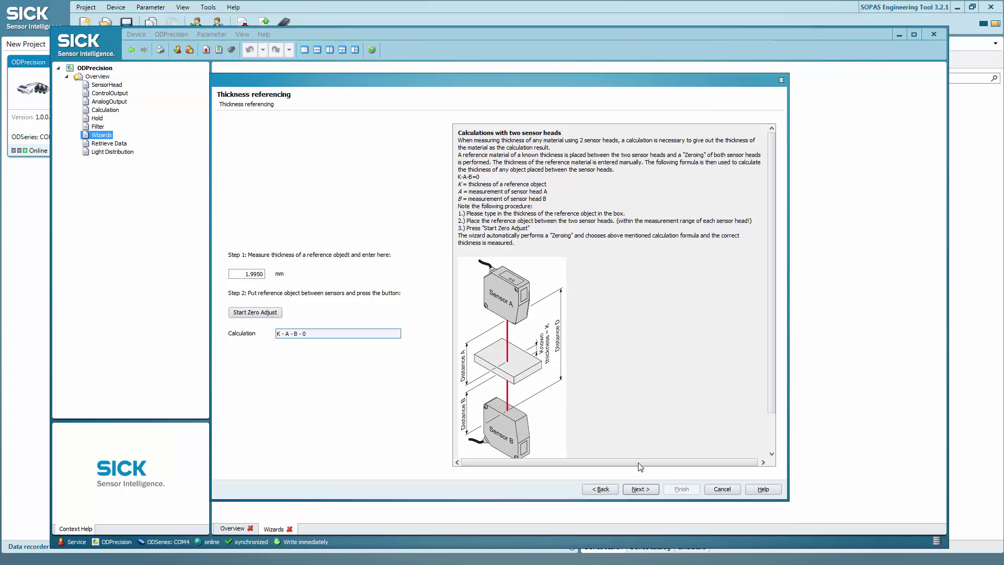
click(648, 495)
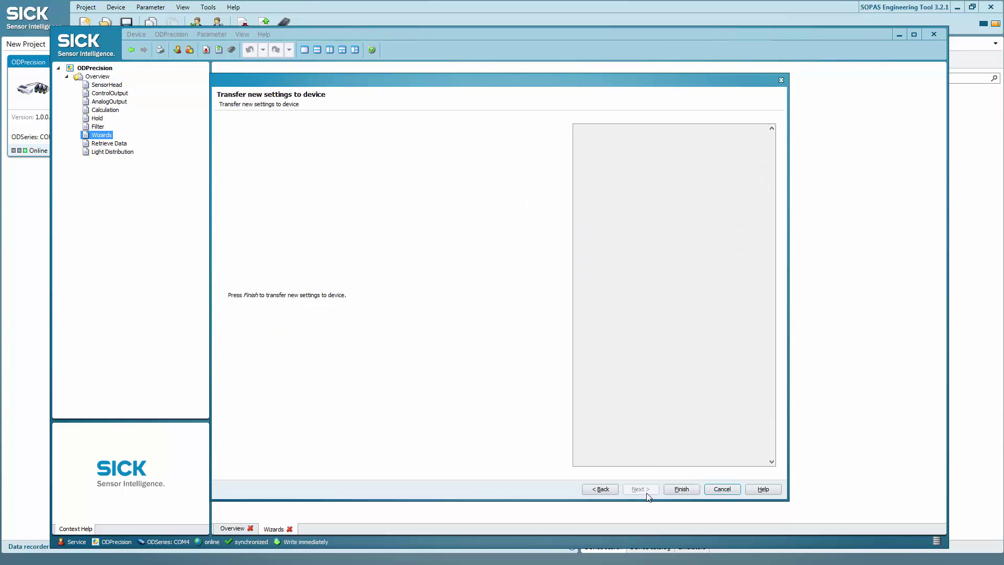
click(686, 489)
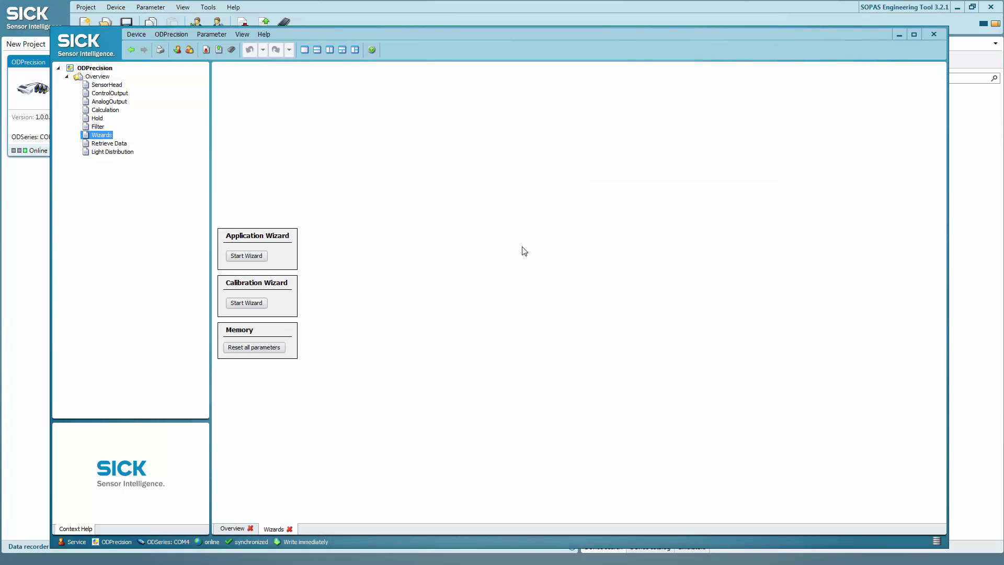
Return to the Overview page to check MEASURE_CAL reads about 1.995 mm
click(99, 77)
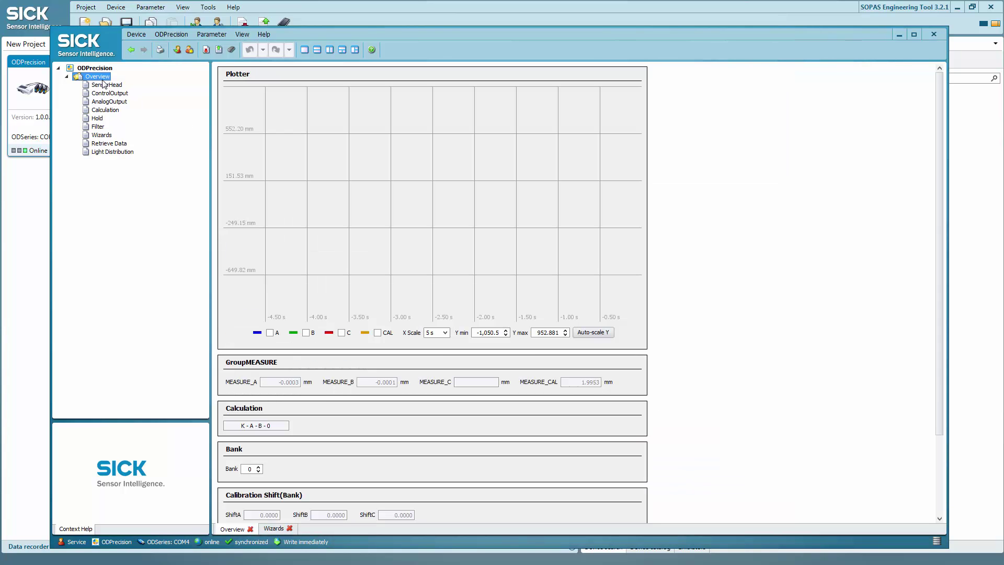